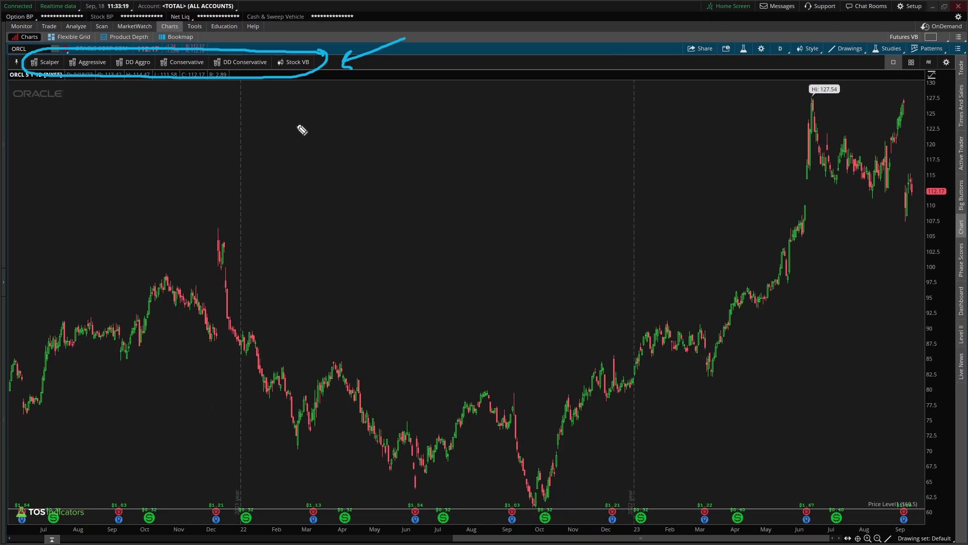
Apply the Scalper setup to the ORCL chart, adding its studies and buy/sell signal arrows.
mouse_move(317, 120)
mouse_down()
mouse_move(313, 132)
mouse_move(365, 121)
mouse_up()
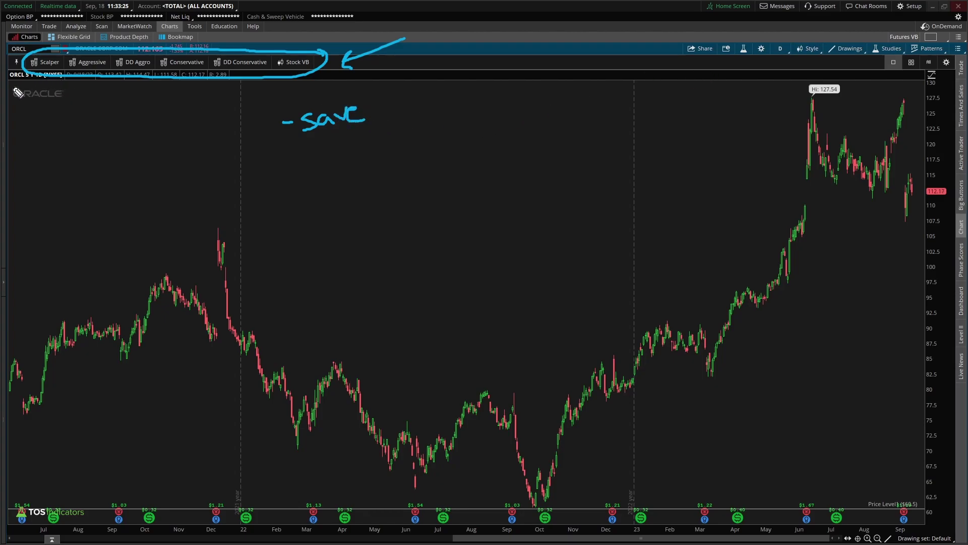
click(50, 62)
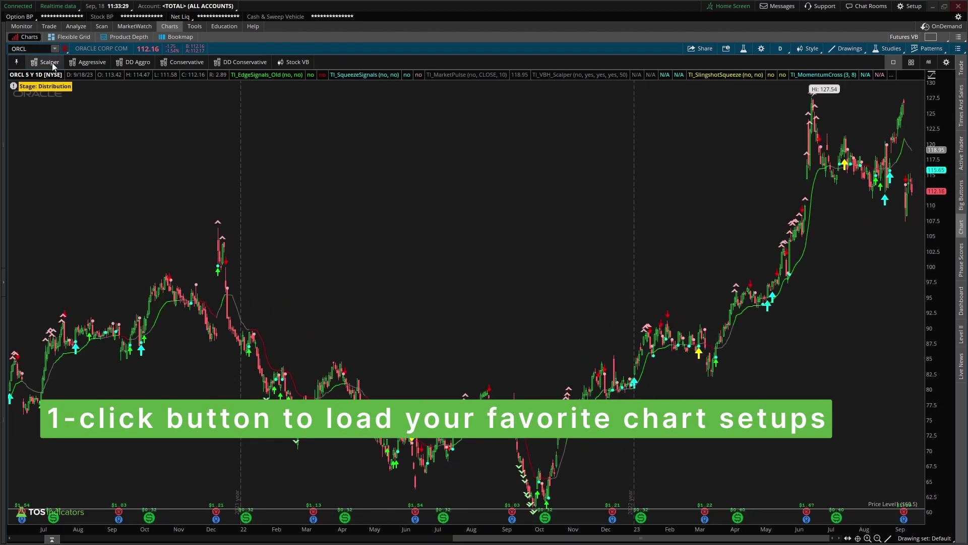
Review the studies list and timeframes unchanged, then apply the Stock VB setup (5-day, 2-minute).
click(744, 48)
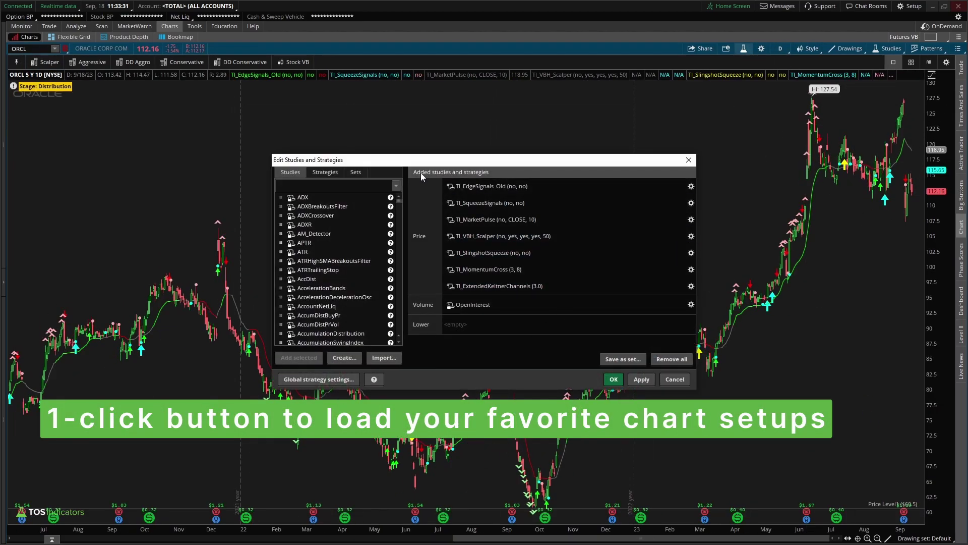
click(675, 380)
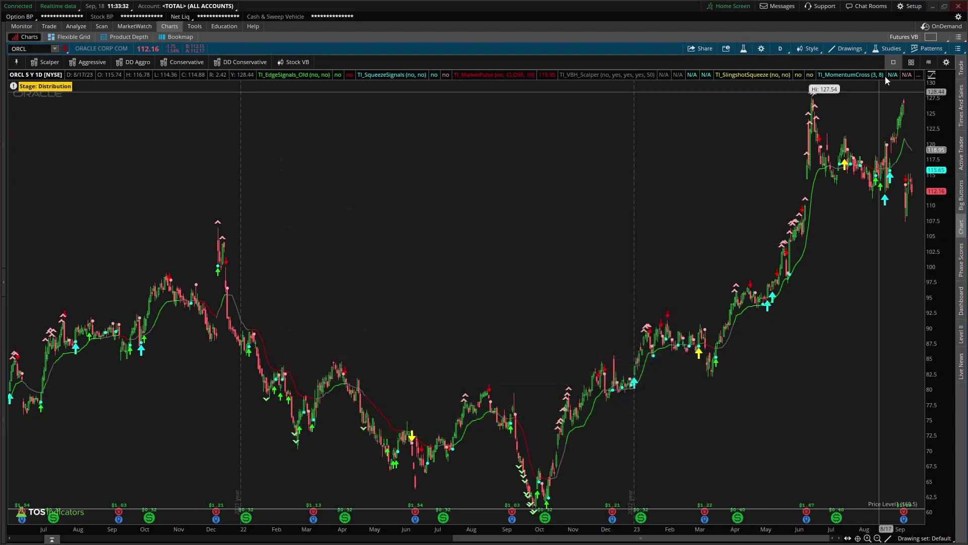
click(782, 48)
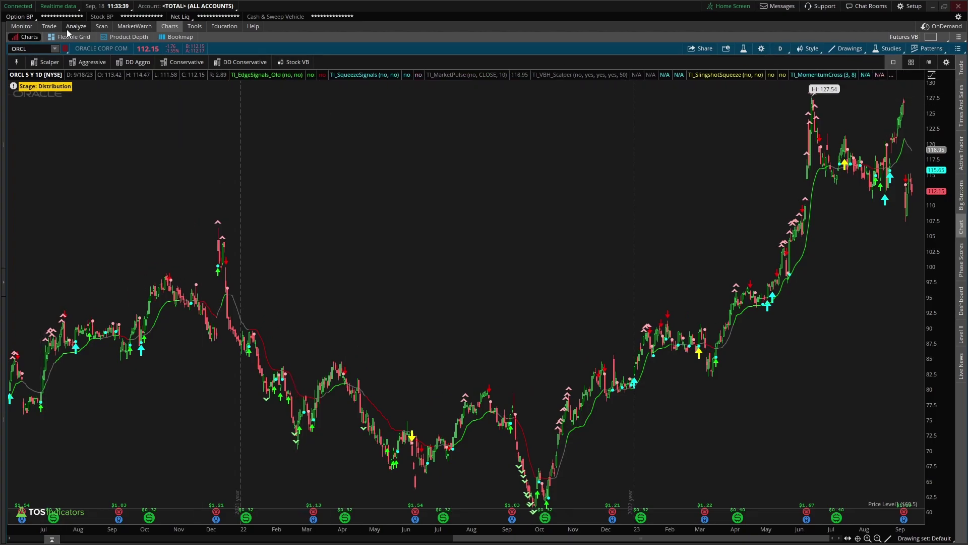
click(297, 62)
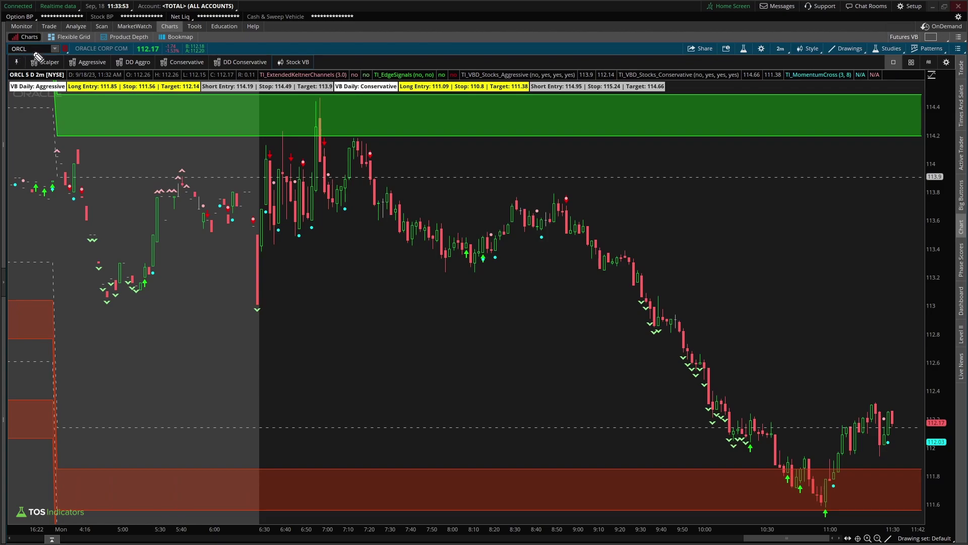
Revert ORCL to a plain 1-year daily candlestick chart without the Stock VB zones and labels.
mouse_move(26, 64)
mouse_down()
mouse_move(68, 79)
mouse_move(266, 73)
mouse_move(325, 59)
mouse_move(34, 53)
mouse_up()
drag(300, 7, 268, 42)
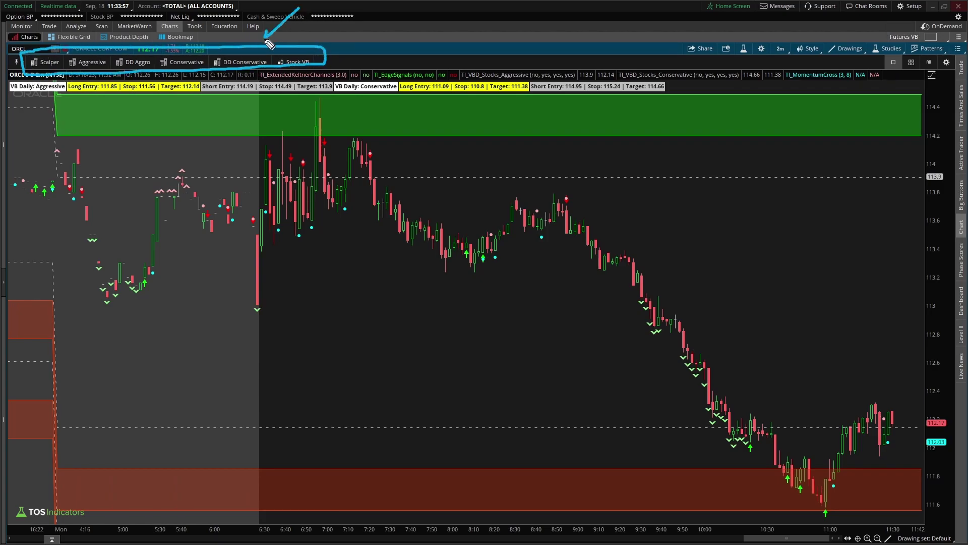
key(Escape)
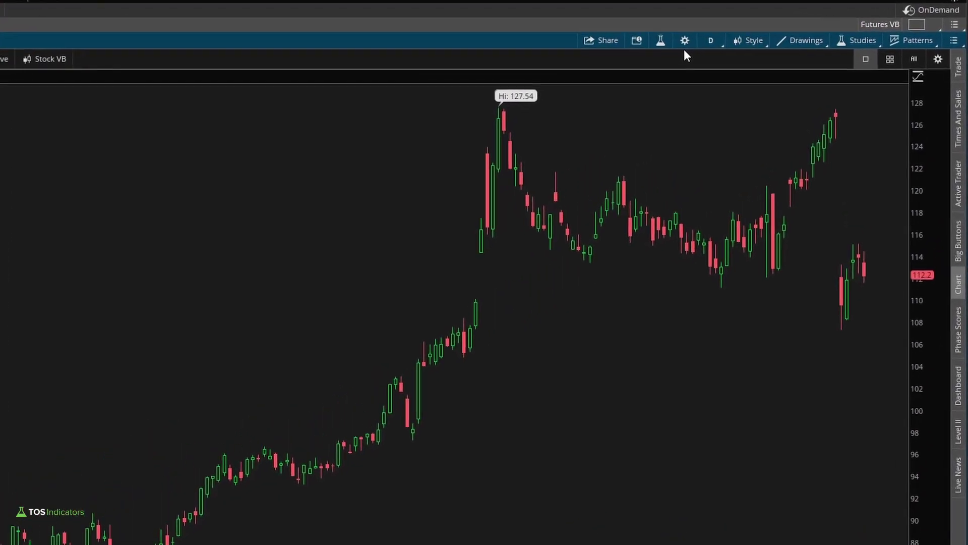
click(604, 32)
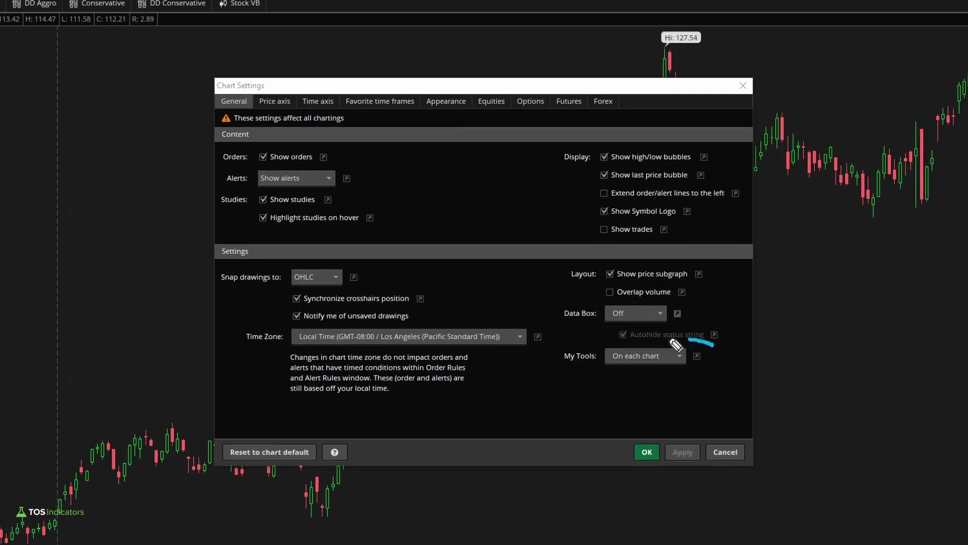
drag(663, 328, 544, 322)
mouse_move(580, 371)
mouse_down()
mouse_move(597, 410)
mouse_move(792, 408)
mouse_move(785, 367)
mouse_up()
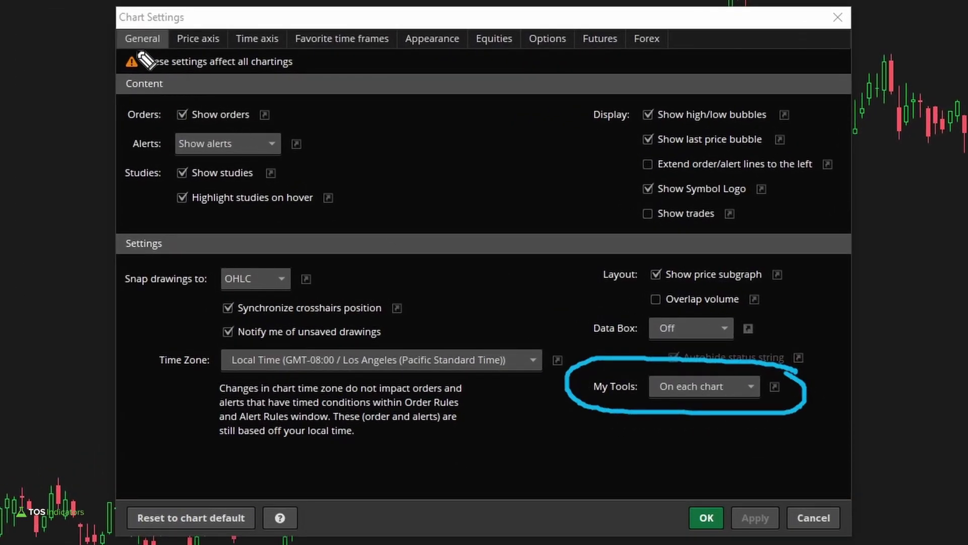
drag(115, 49, 167, 48)
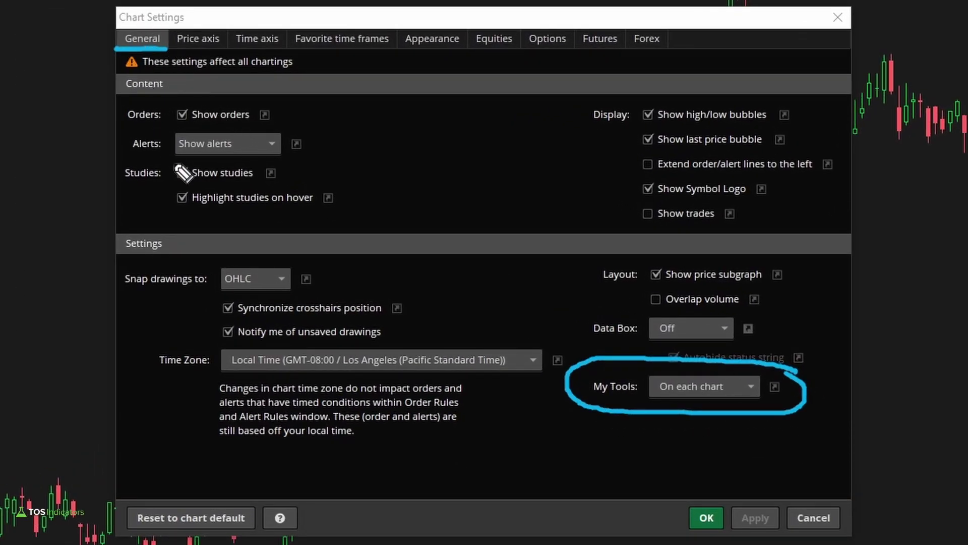
drag(557, 464, 602, 430)
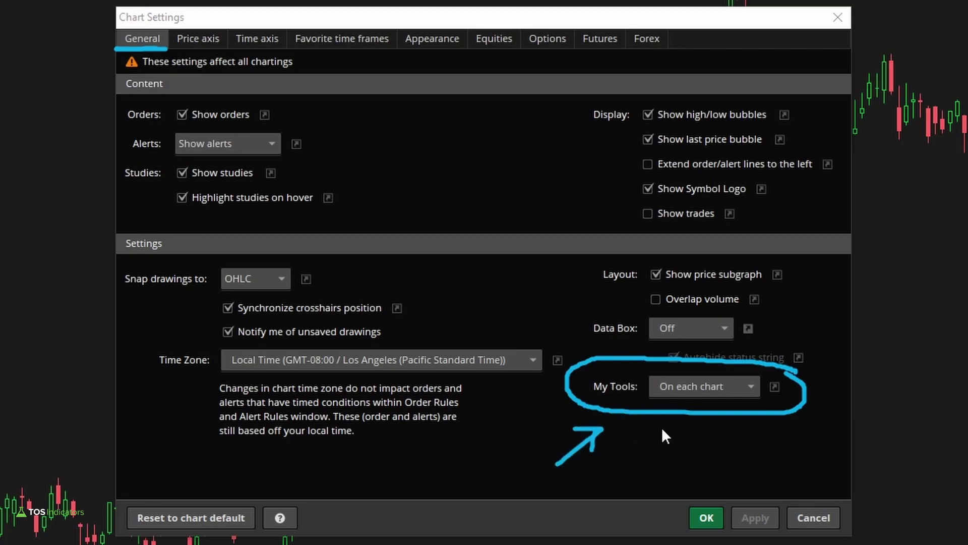
click(690, 392)
click(694, 418)
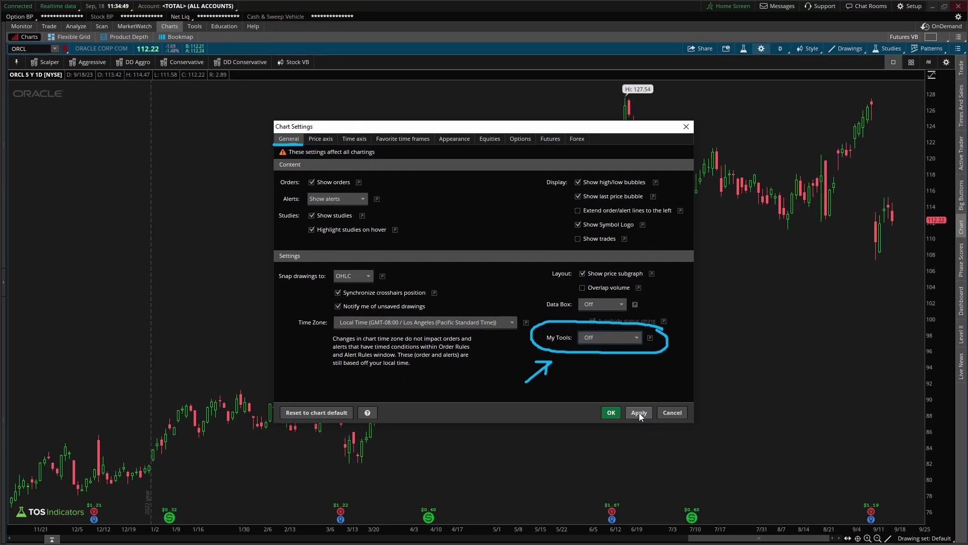
click(639, 413)
drag(10, 55, 30, 74)
drag(218, 56, 237, 72)
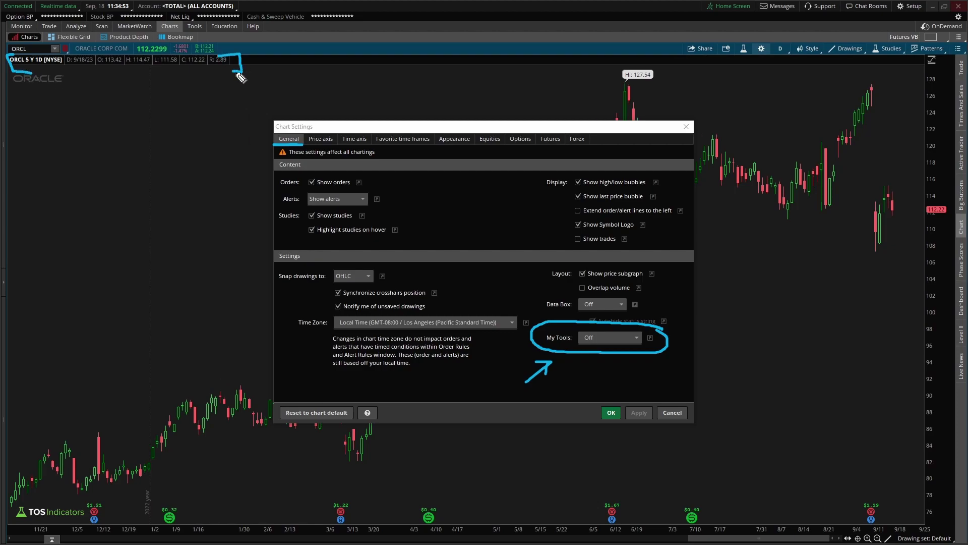
key(Escape)
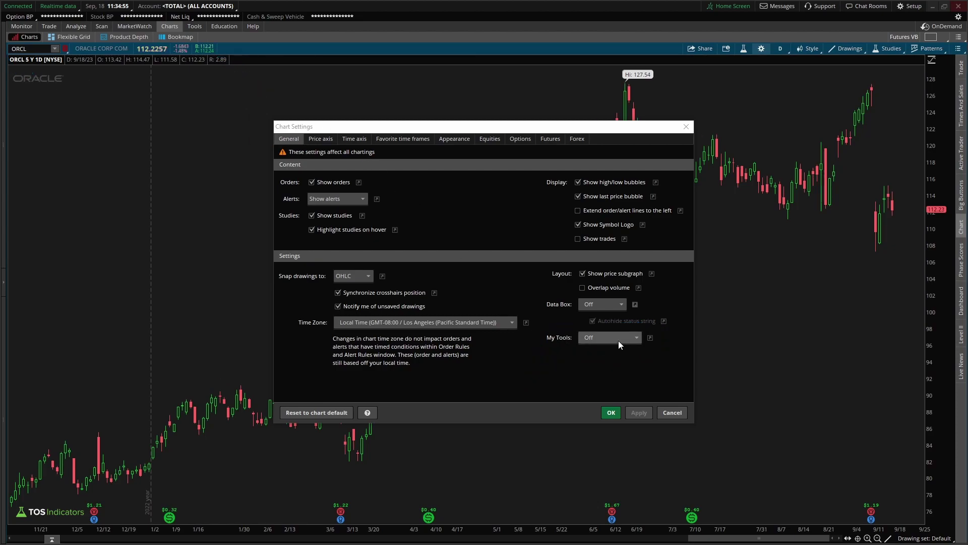
click(618, 341)
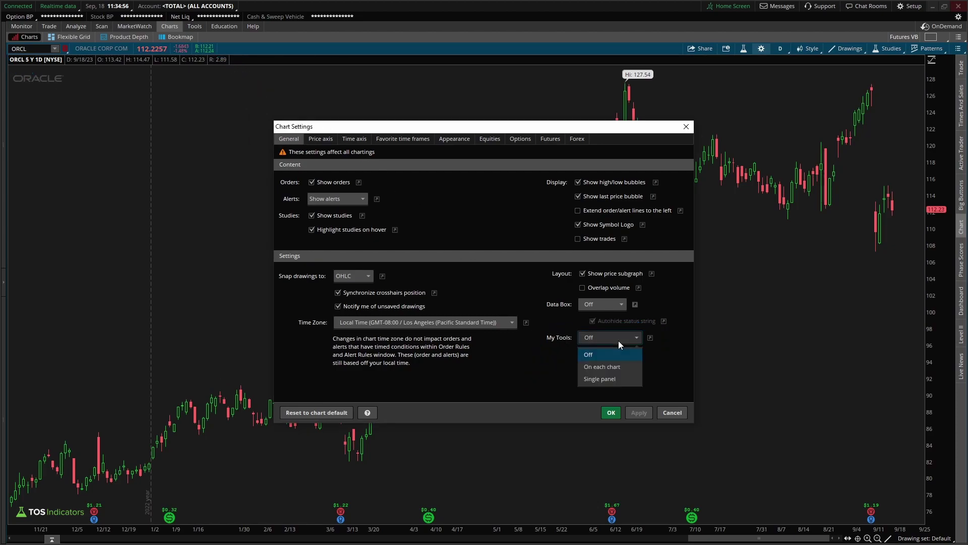
click(620, 373)
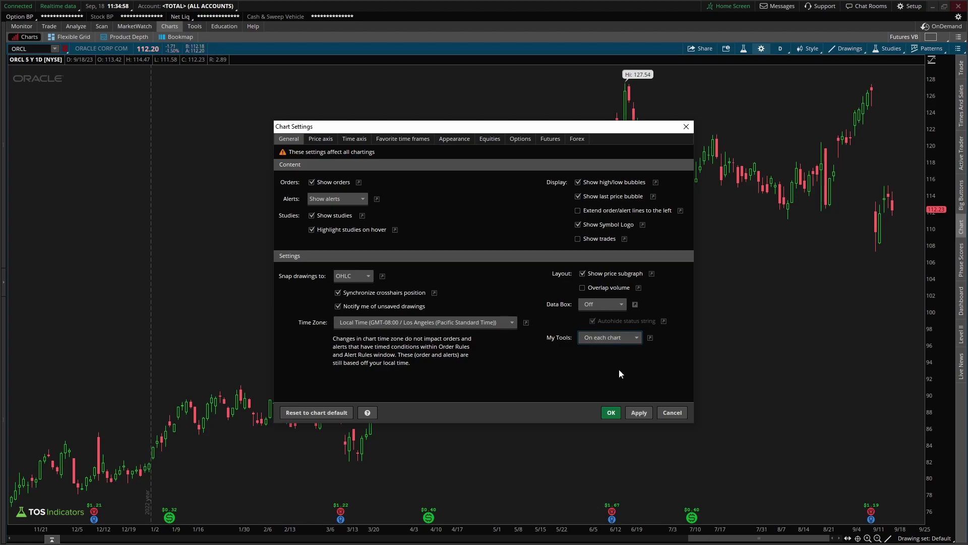
click(639, 413)
click(611, 413)
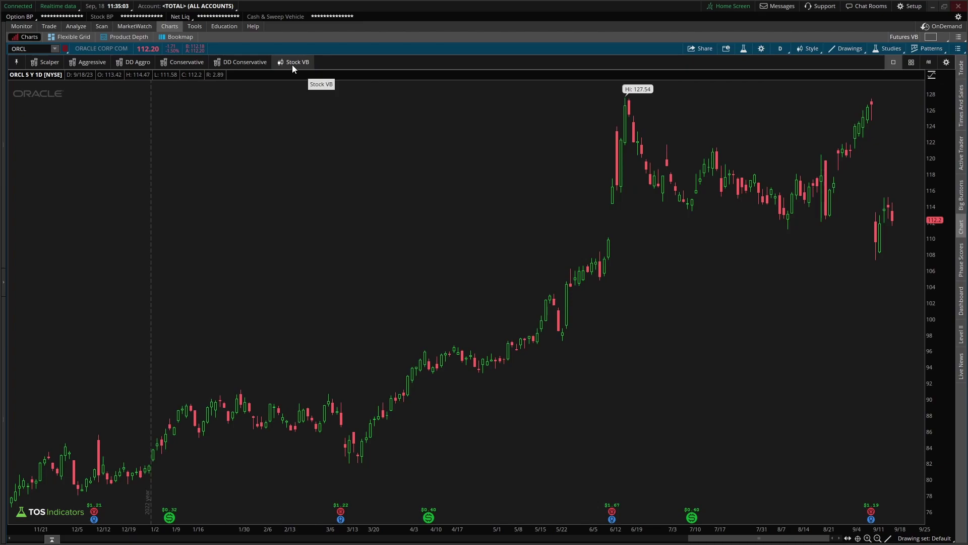
Put the My Tools bar into edit mode and show the new-button action list.
click(43, 65)
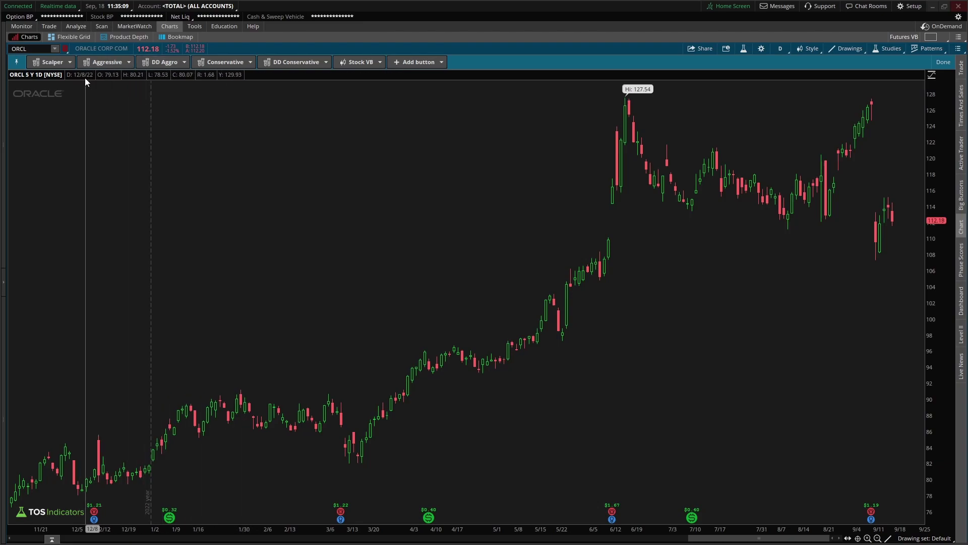
drag(44, 128, 45, 75)
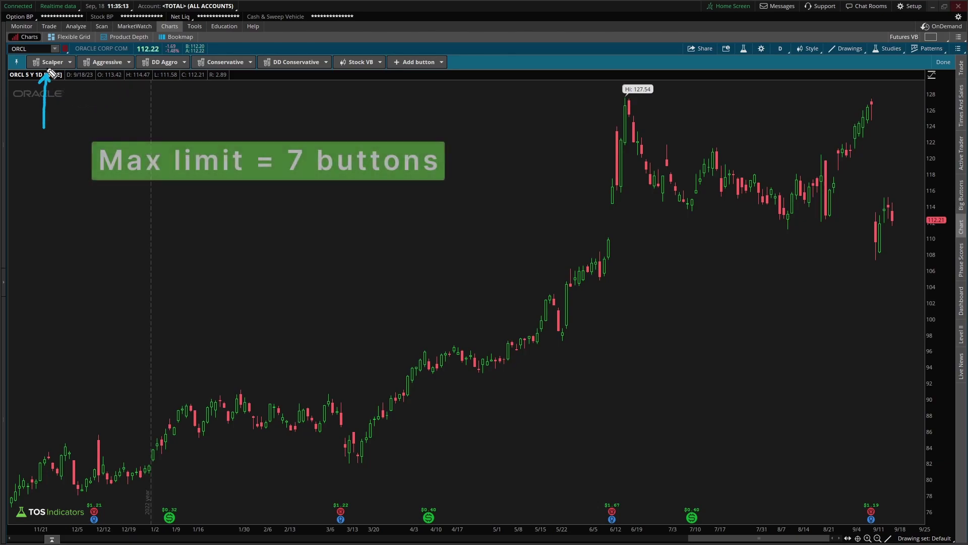
click(427, 62)
Add a Trendline drawing-tool button to the My Tools bar.
mouse_move(485, 65)
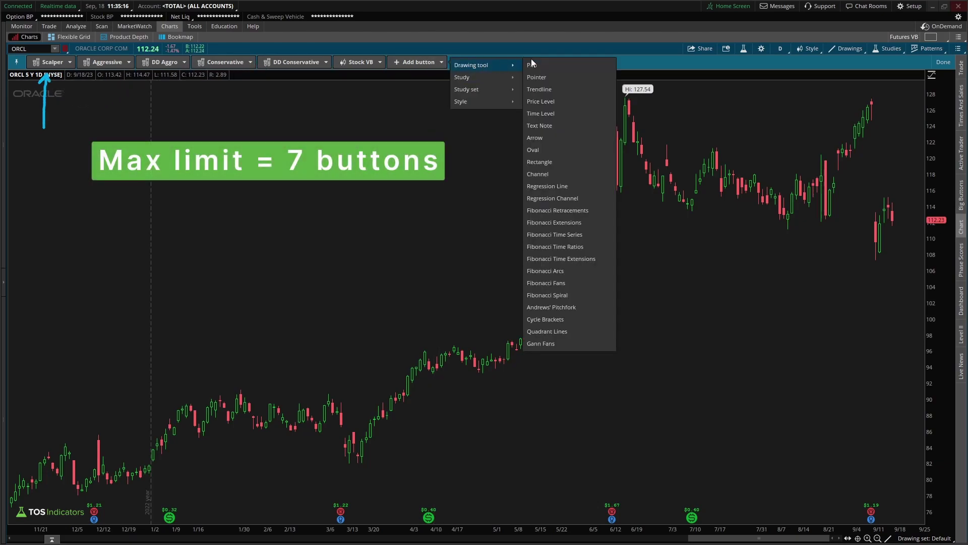
click(540, 89)
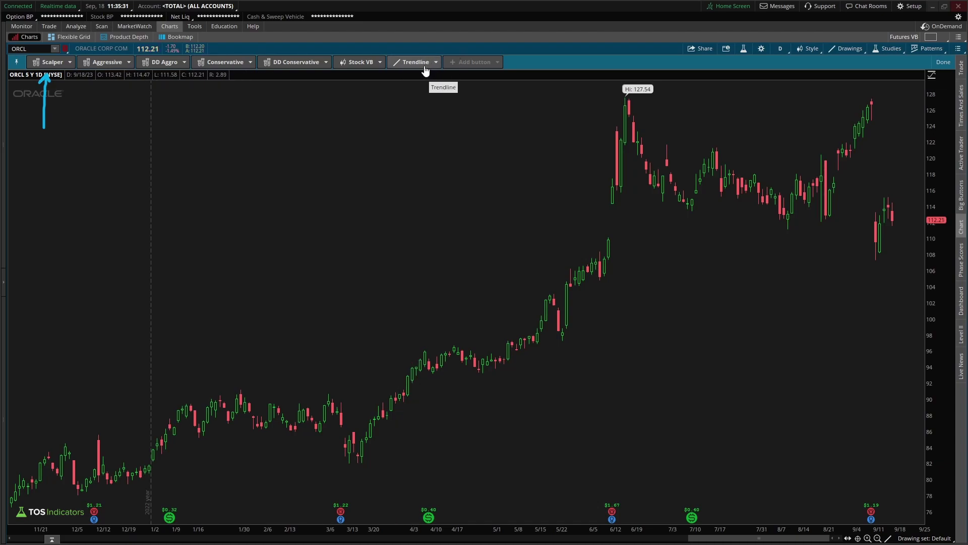
right_click(419, 66)
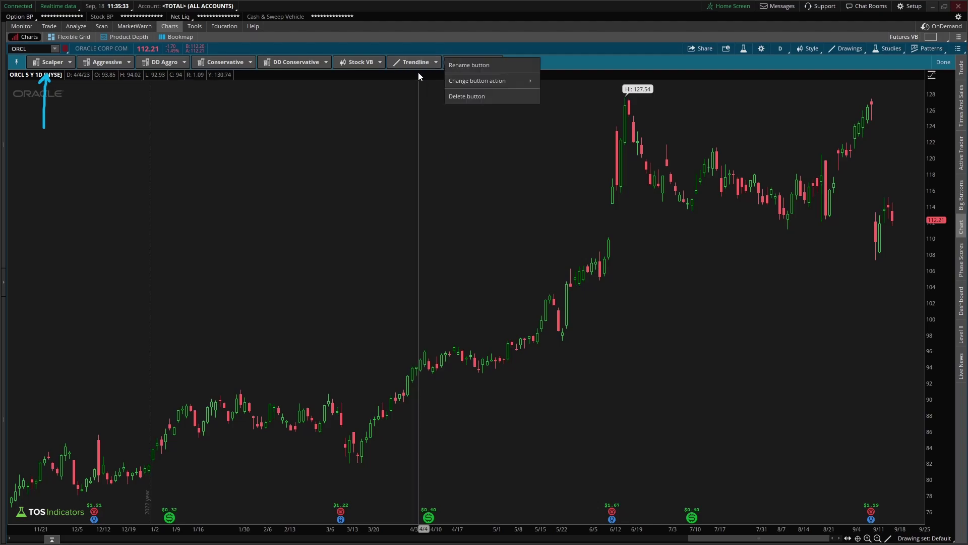
mouse_move(473, 84)
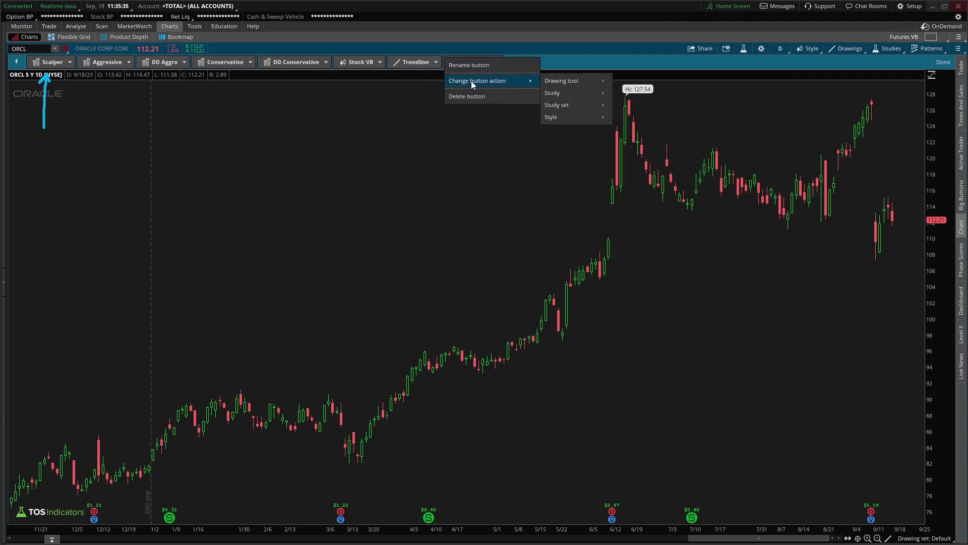
mouse_move(558, 83)
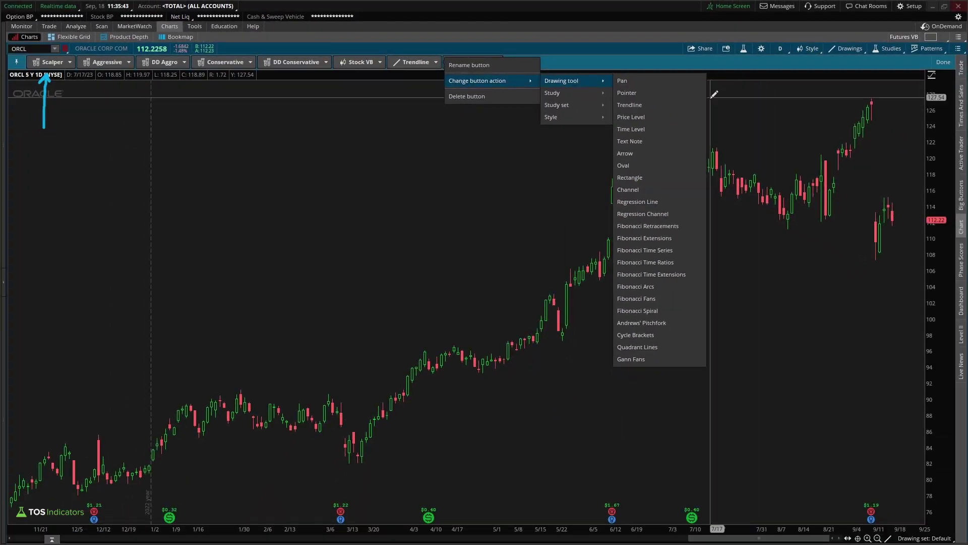
click(851, 49)
mouse_move(846, 117)
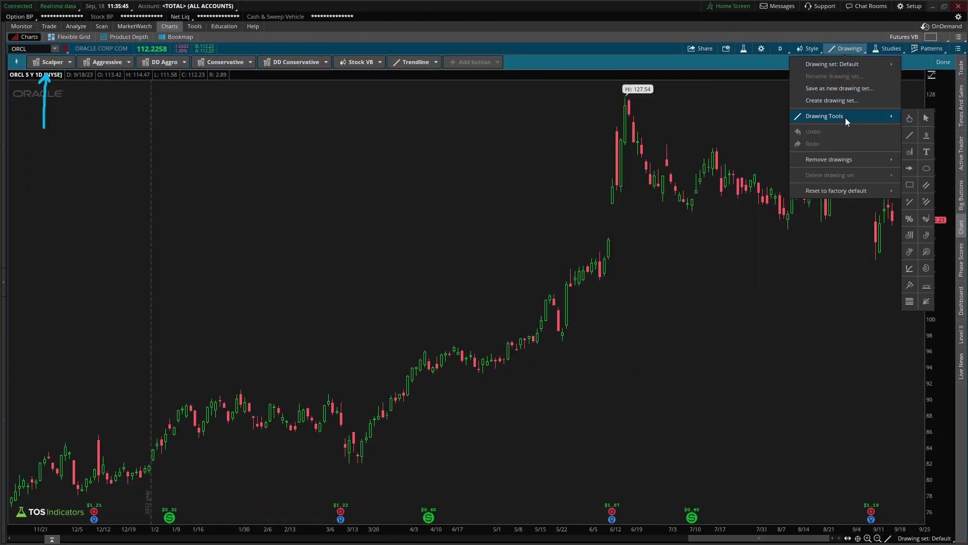
key(Escape)
key(Escape)
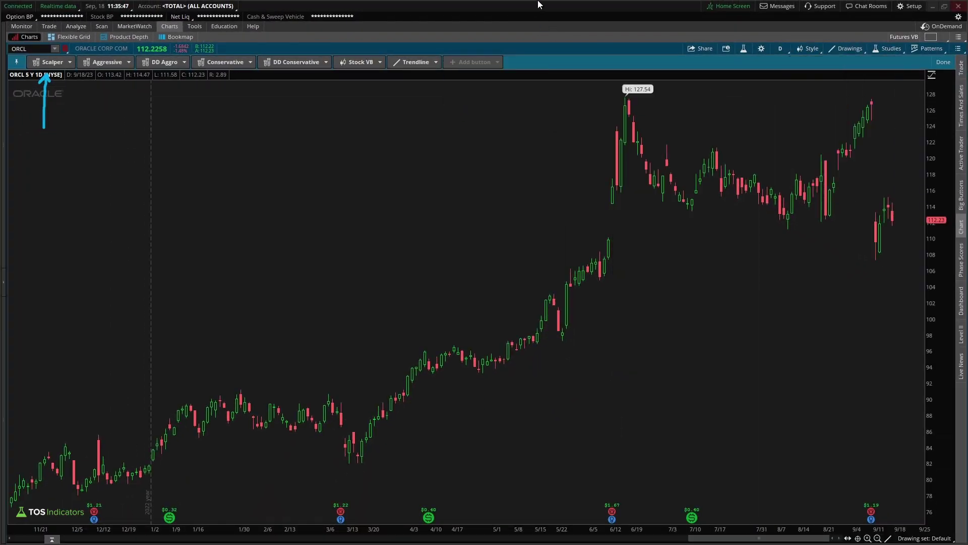
right_click(423, 65)
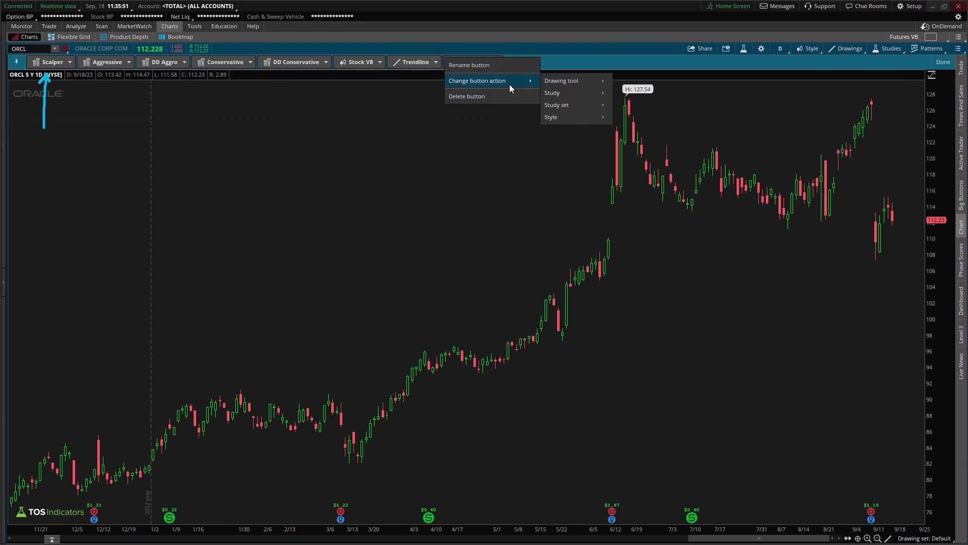
mouse_move(575, 105)
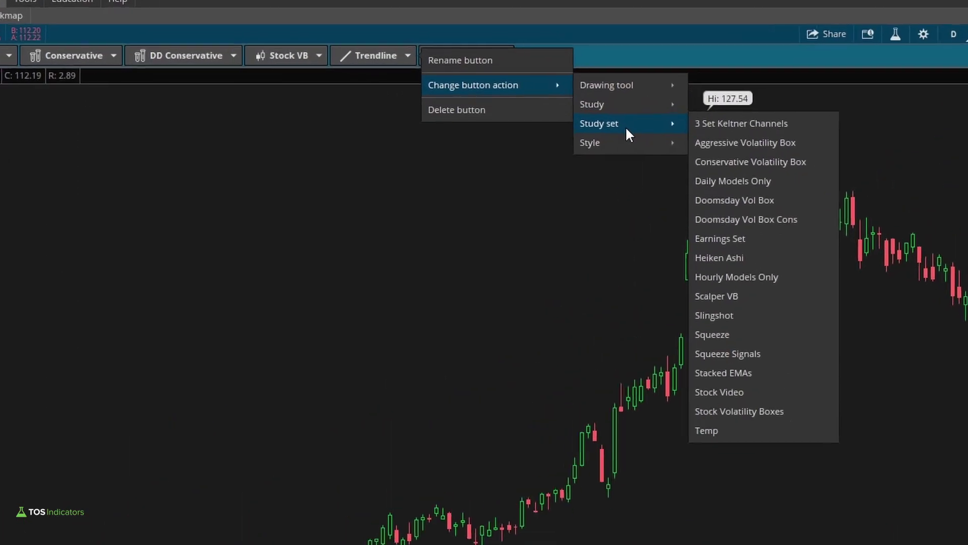
mouse_move(612, 147)
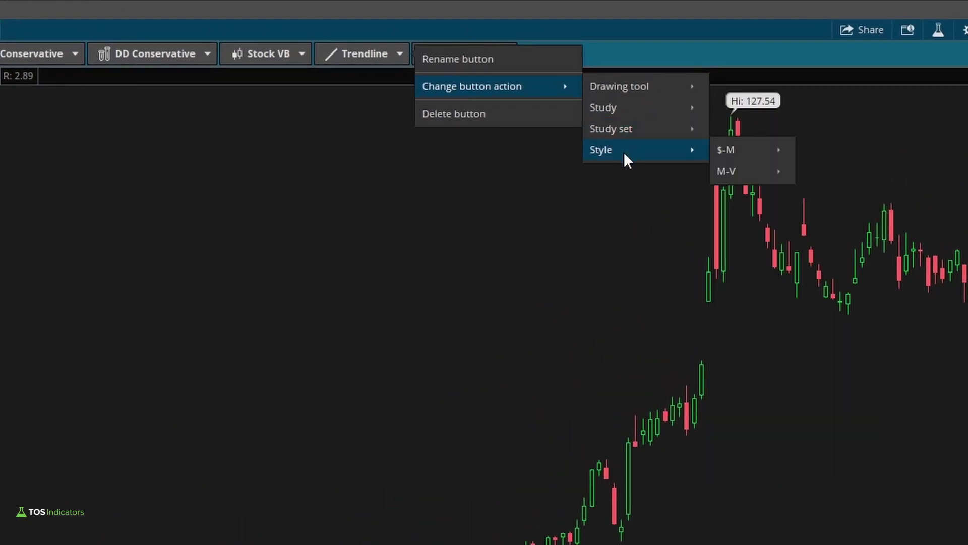
click(612, 151)
click(612, 142)
click(717, 119)
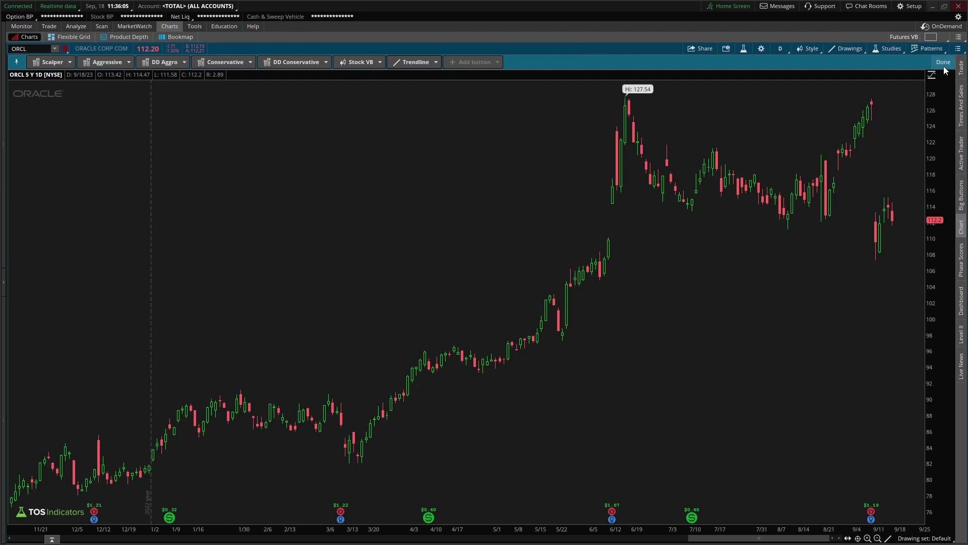
click(435, 62)
mouse_move(479, 81)
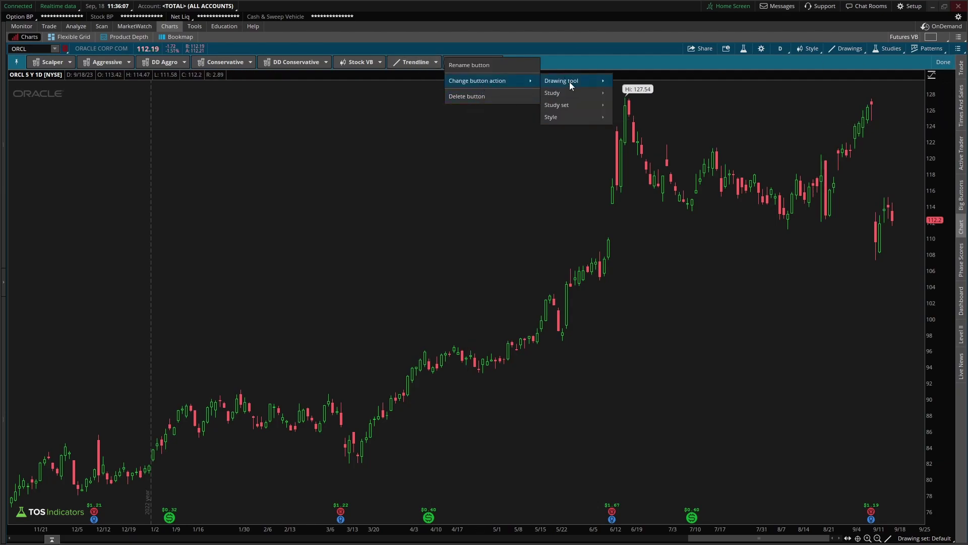
mouse_move(568, 110)
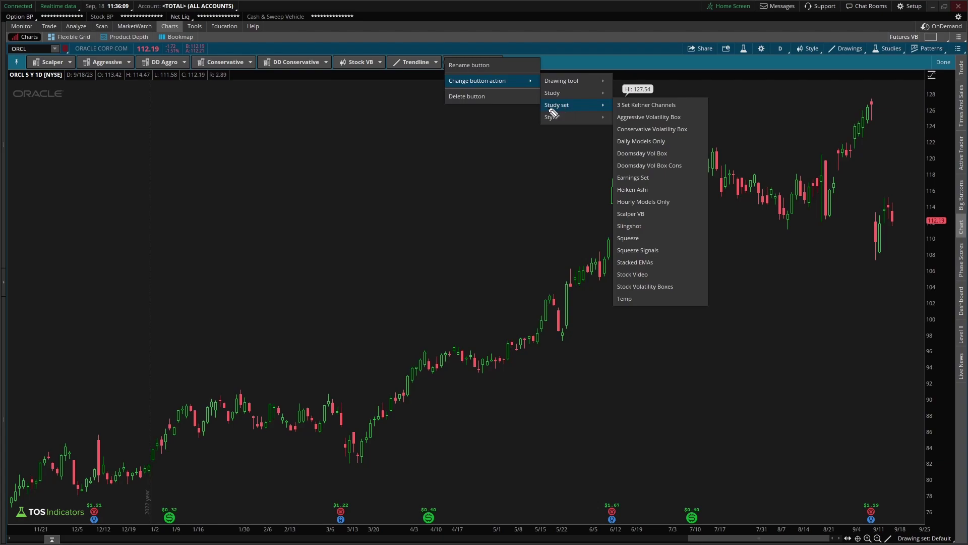
drag(540, 109, 575, 109)
click(435, 61)
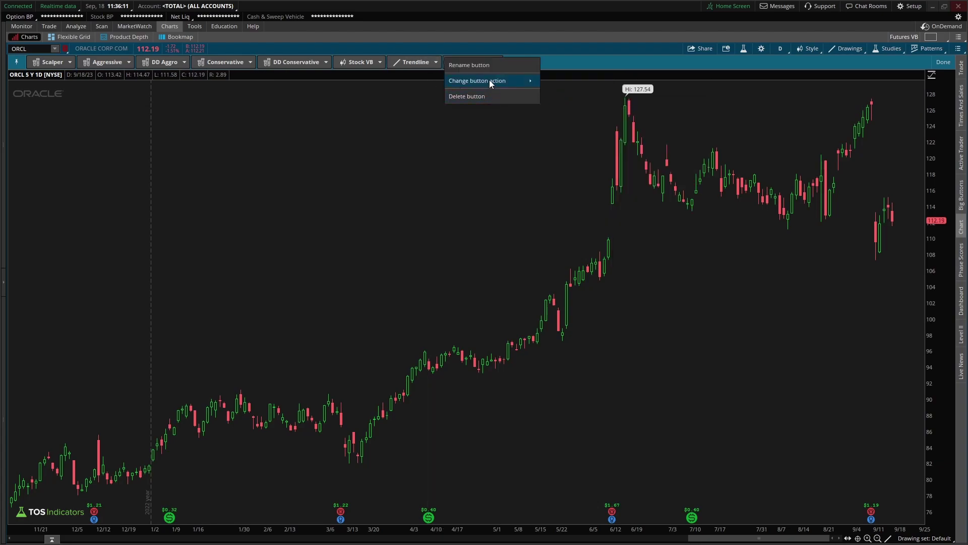
mouse_move(509, 80)
mouse_move(579, 109)
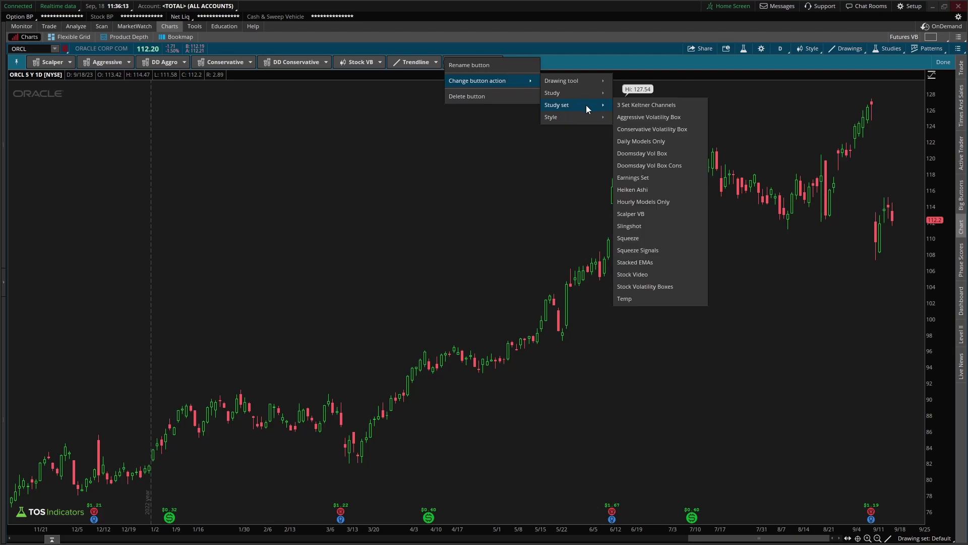
click(553, 90)
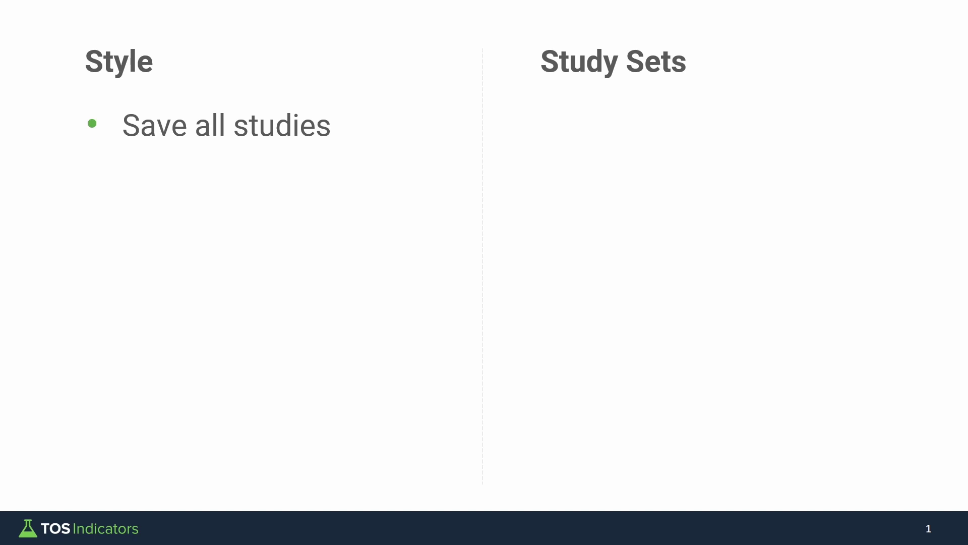
Advance the slide to show 'Save all studies' and 'Save time frame' under Style.
drag(192, 148, 328, 147)
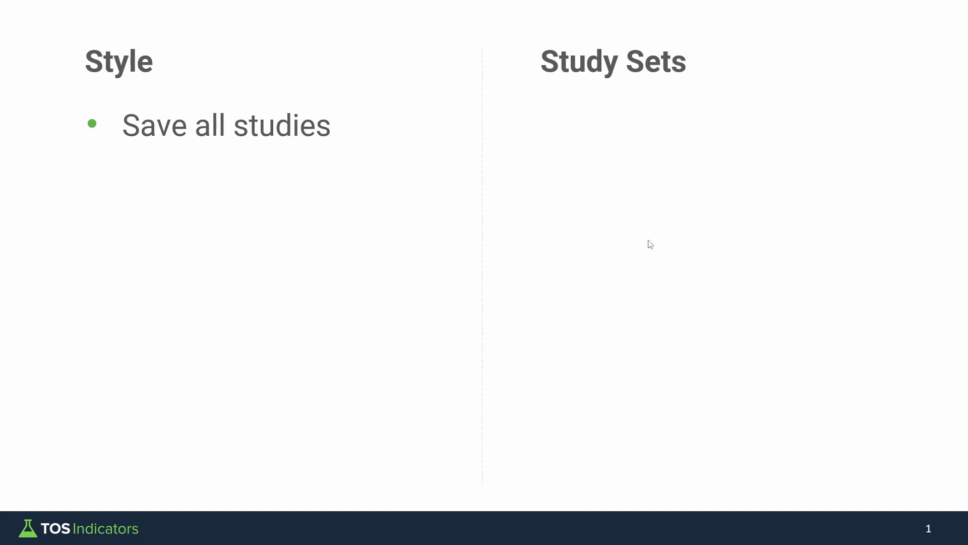